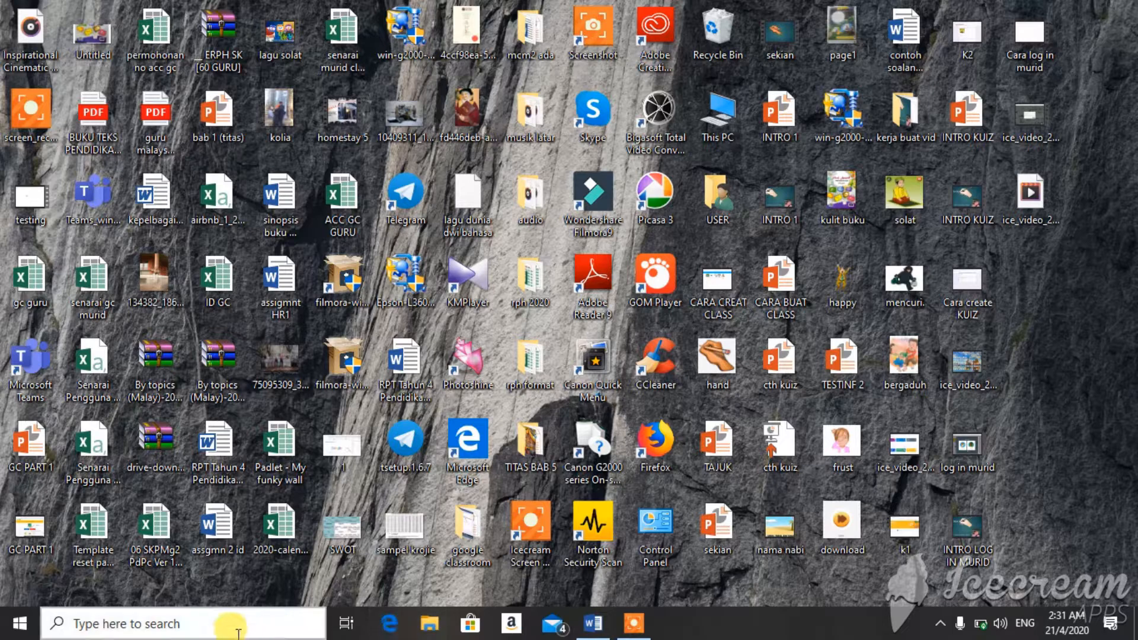
{"action": "left_click", "coordinate": [242, 627]}
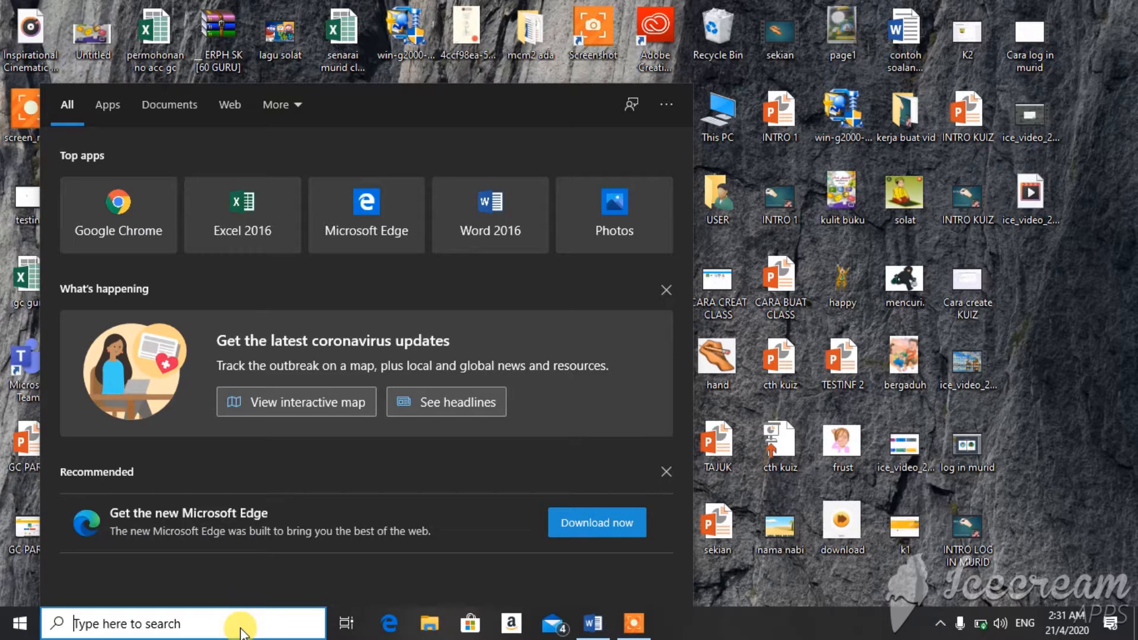
{"action": "left_click", "coordinate": [133, 230]}
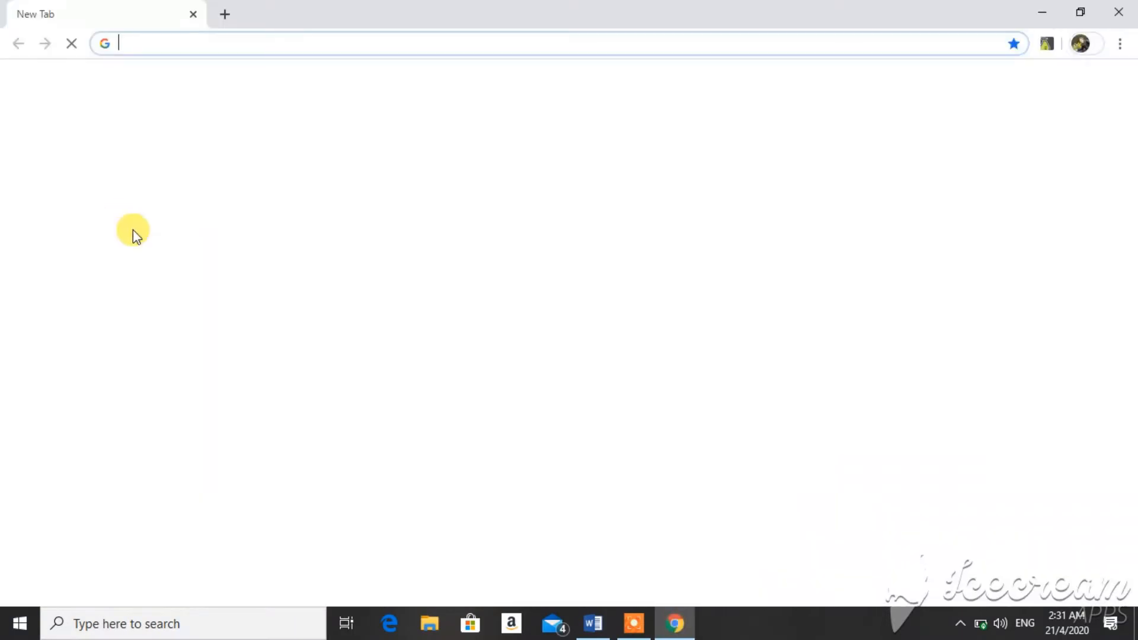
{"action": "left_click", "coordinate": [230, 47]}
{"action": "type", "text": "w"}
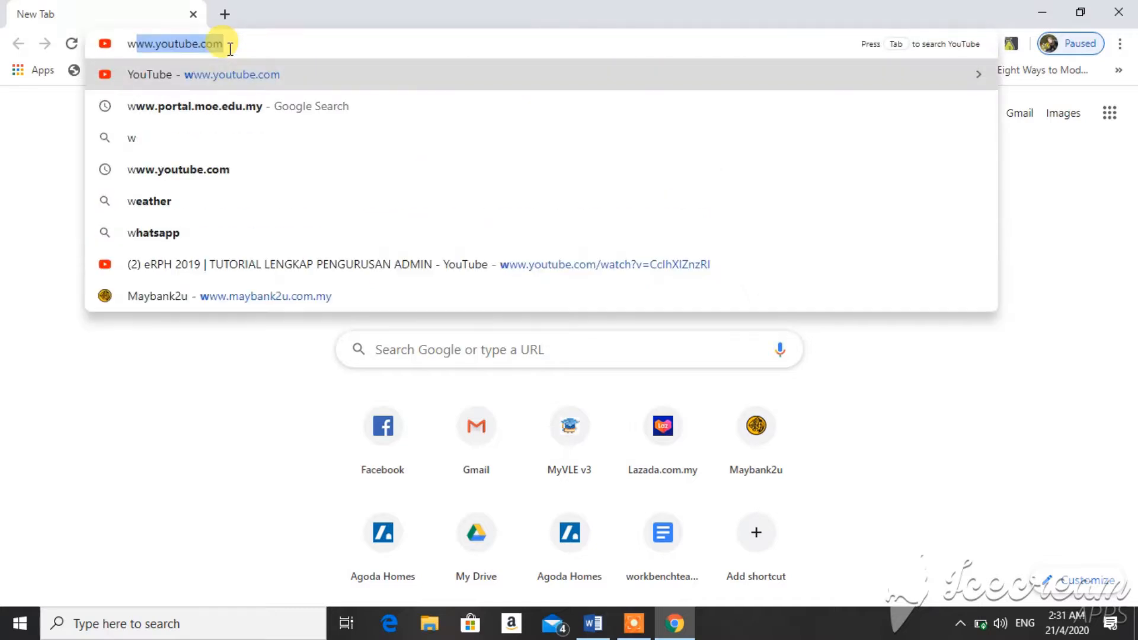
{"action": "left_click", "coordinate": [208, 113]}
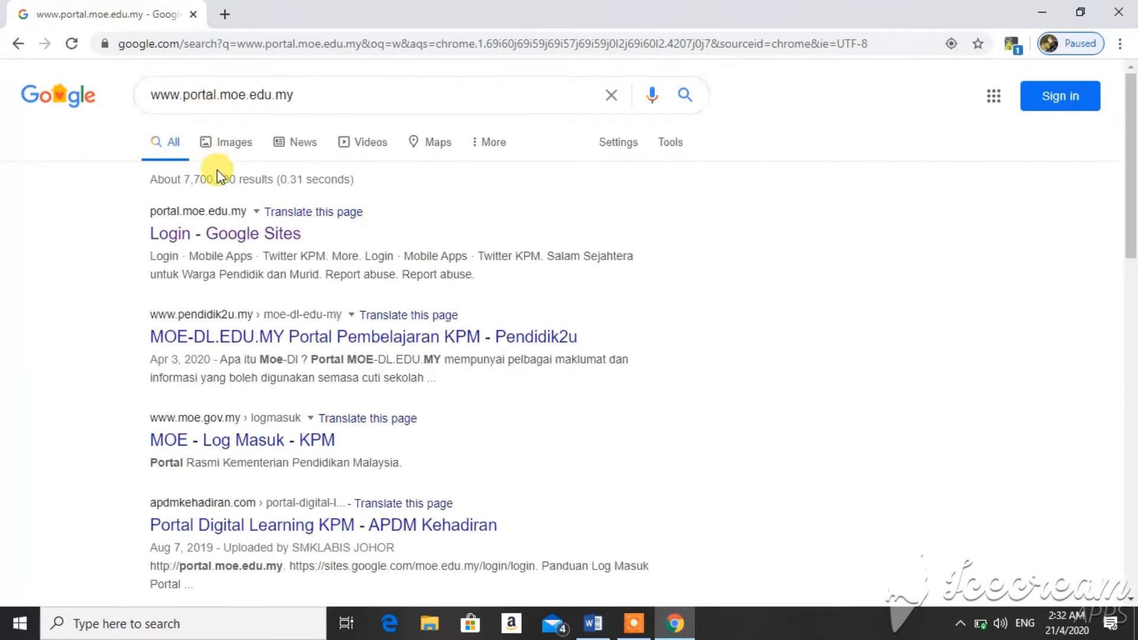
{"action": "left_click", "coordinate": [225, 235]}
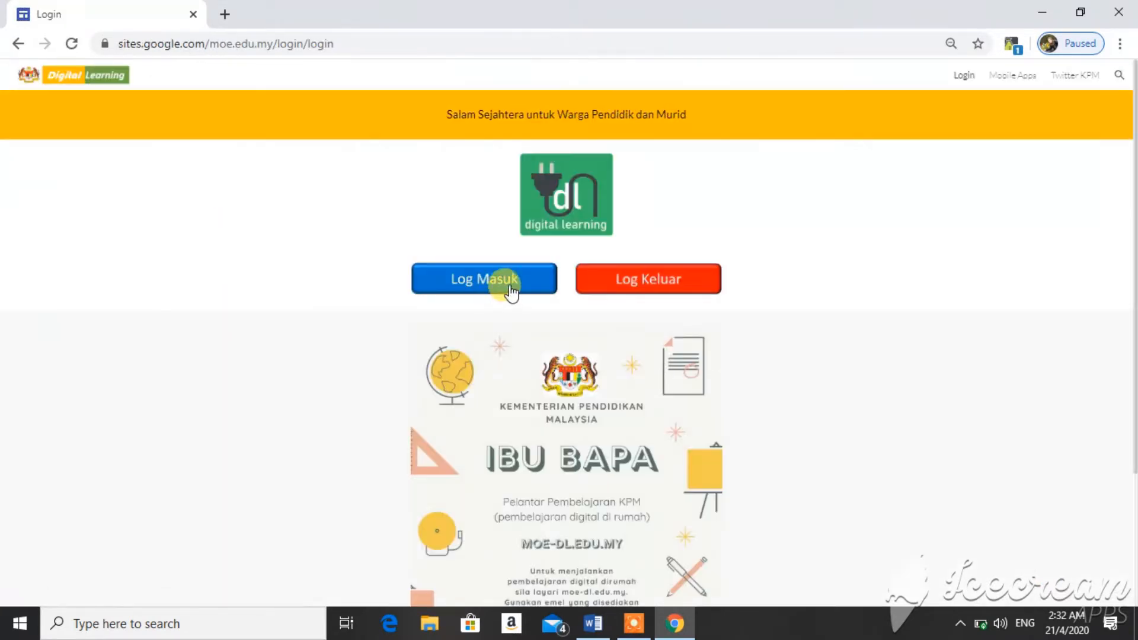
Log in to the portal with the teacher's moe-dl.edu.my account and open the Guru menu.
{"action": "left_click", "coordinate": [509, 287]}
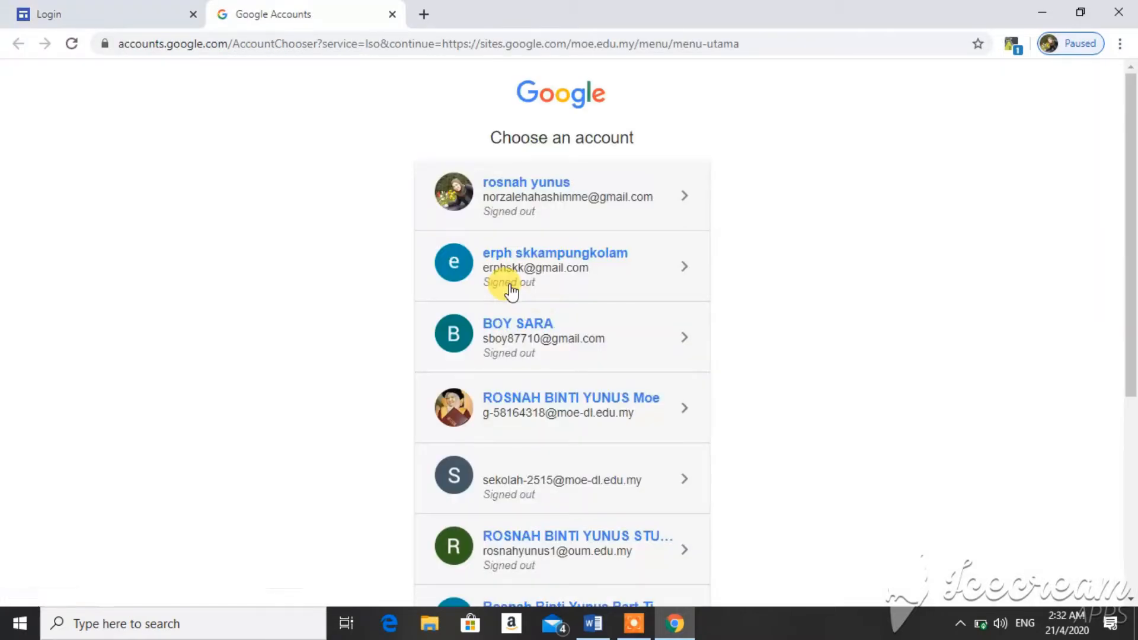
{"action": "left_click", "coordinate": [574, 417]}
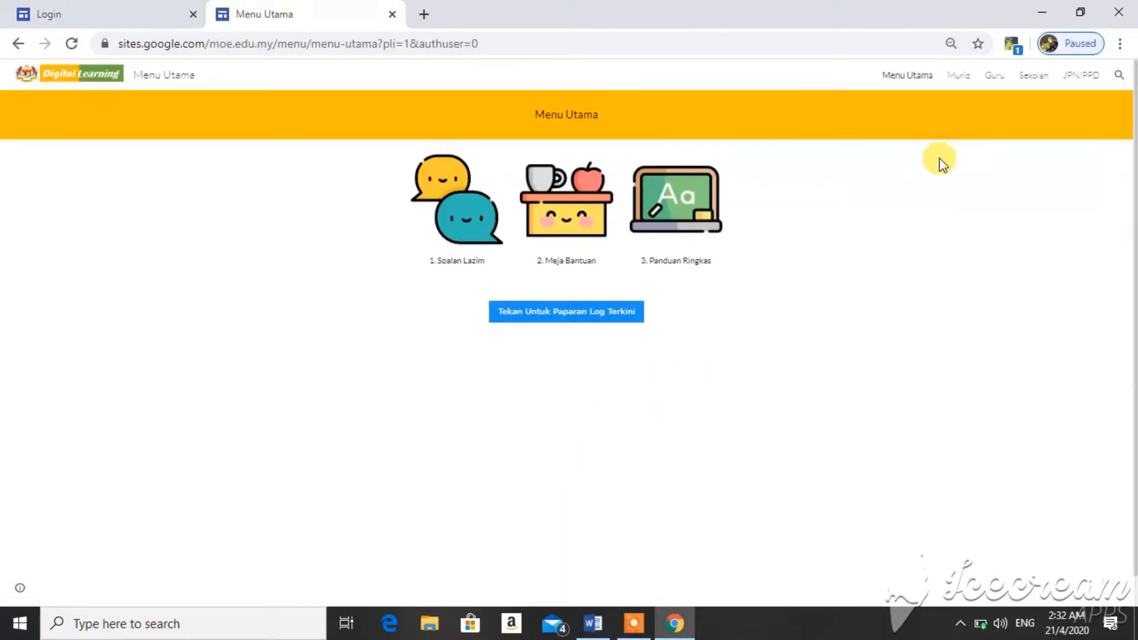
{"action": "left_click", "coordinate": [996, 76]}
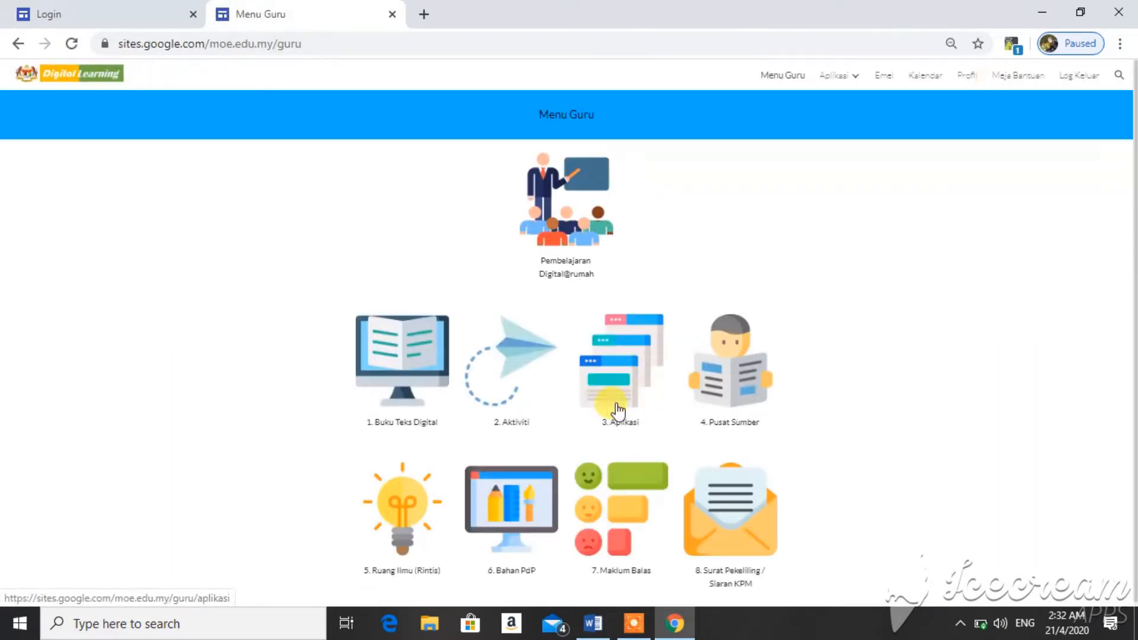
Open Meet from the Google apps in the teacher's Aplikasi page.
{"action": "left_click", "coordinate": [630, 391]}
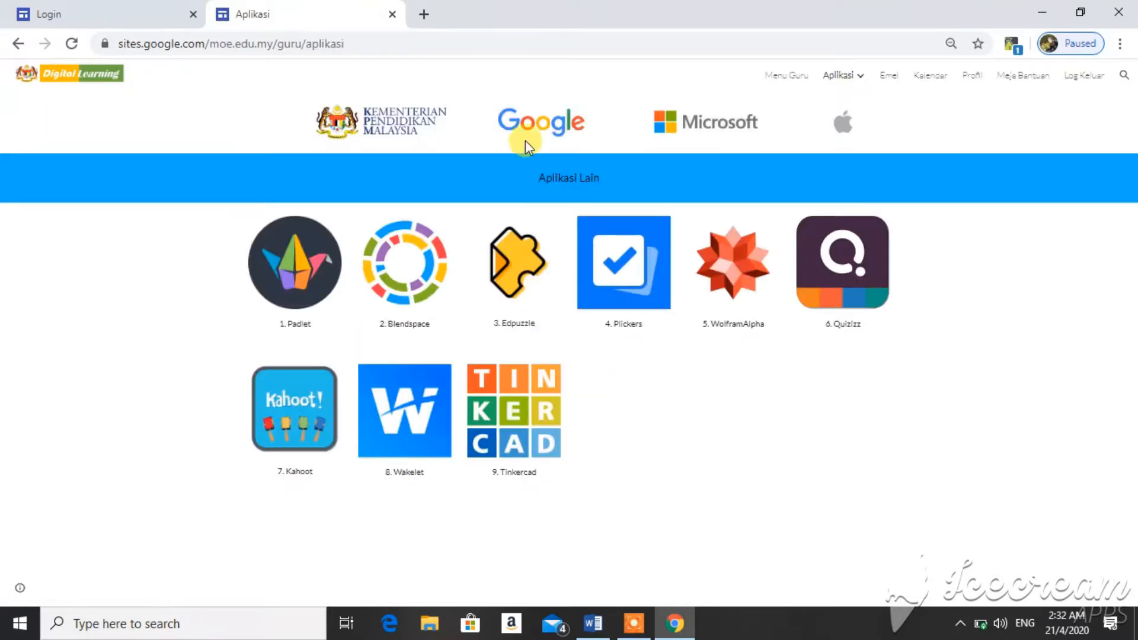
{"action": "left_click", "coordinate": [559, 131]}
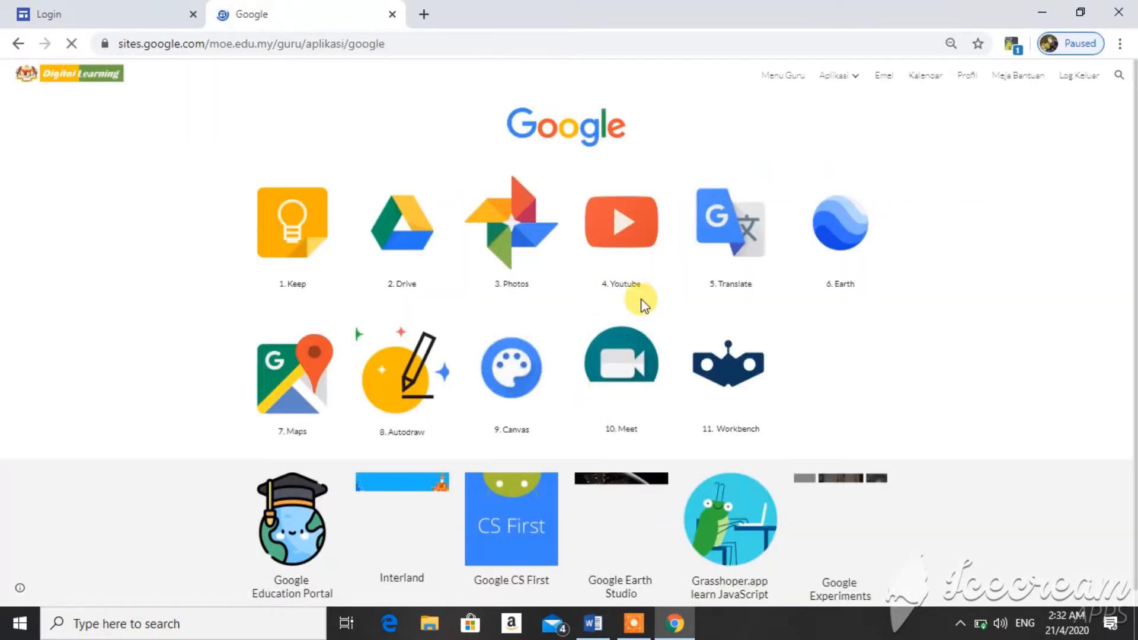
{"action": "left_click", "coordinate": [627, 398]}
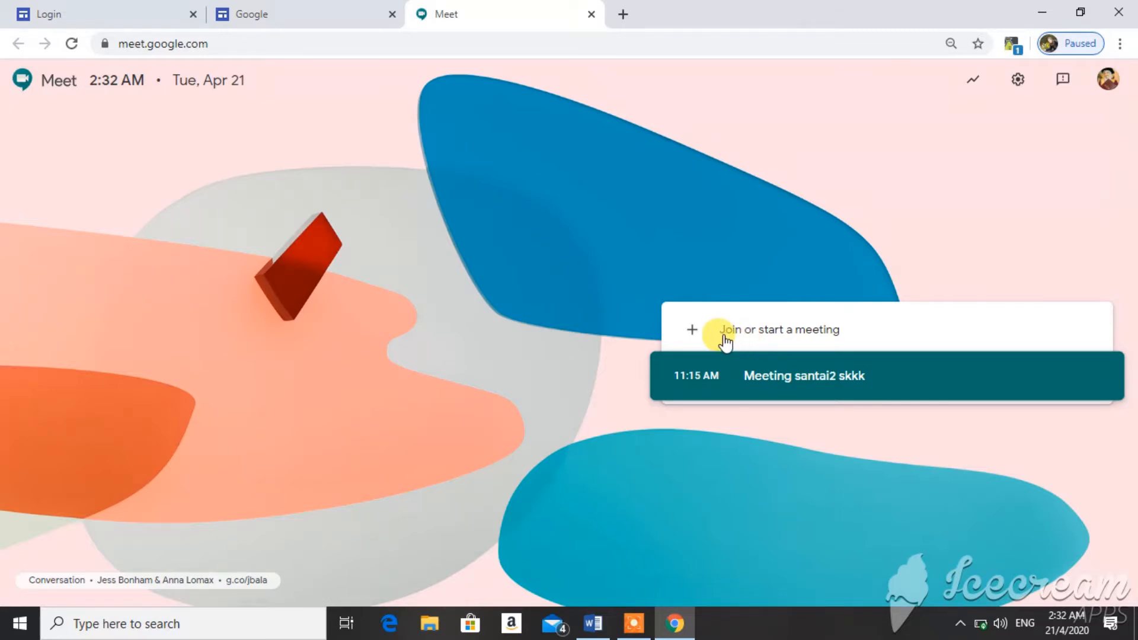
Start a new meeting with the nickname meetingpanitiapaikalike2 and join it.
{"action": "left_click", "coordinate": [726, 338]}
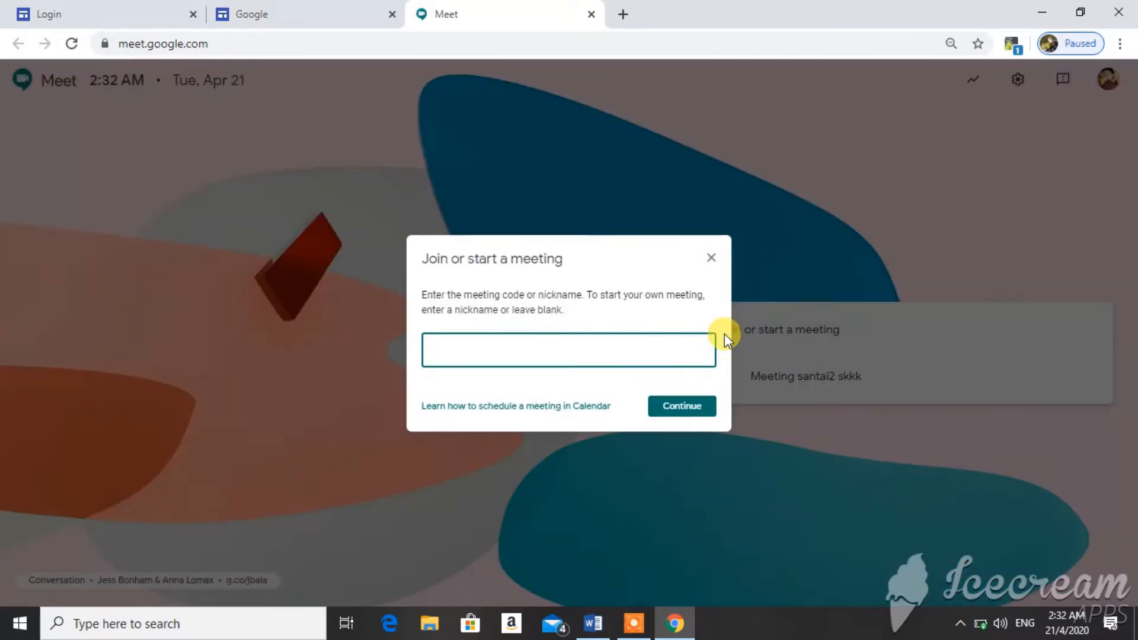
{"action": "left_click", "coordinate": [609, 348]}
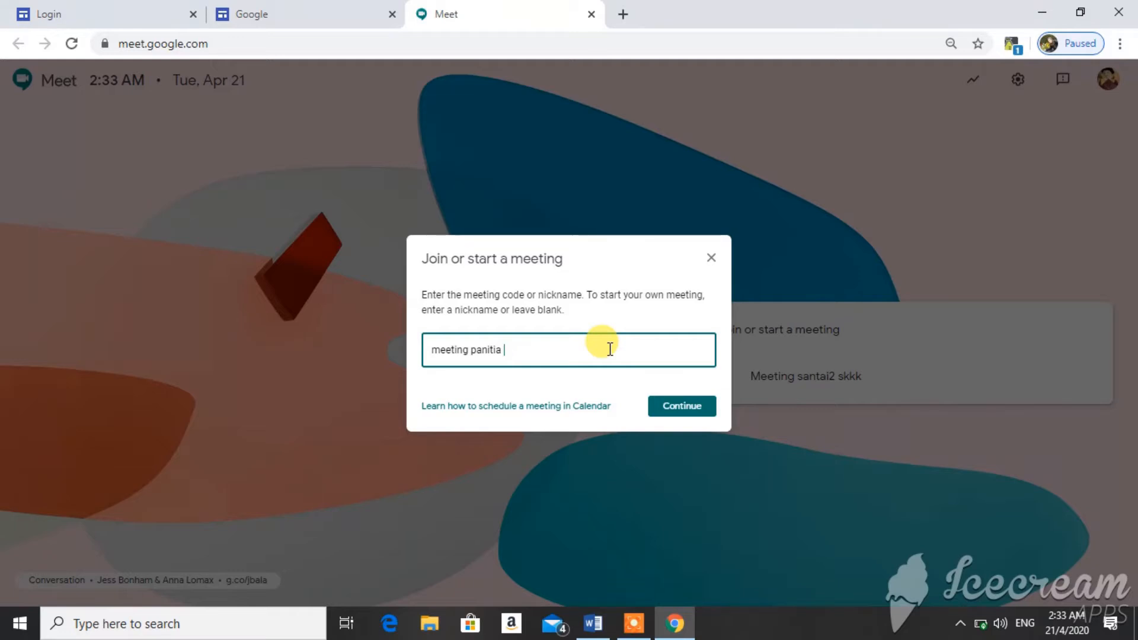
{"action": "key", "text": "Caps_Lock"}
{"action": "type", "text": "P"}
{"action": "key", "text": "Caps_Lock"}
{"action": "type", "text": "a"}
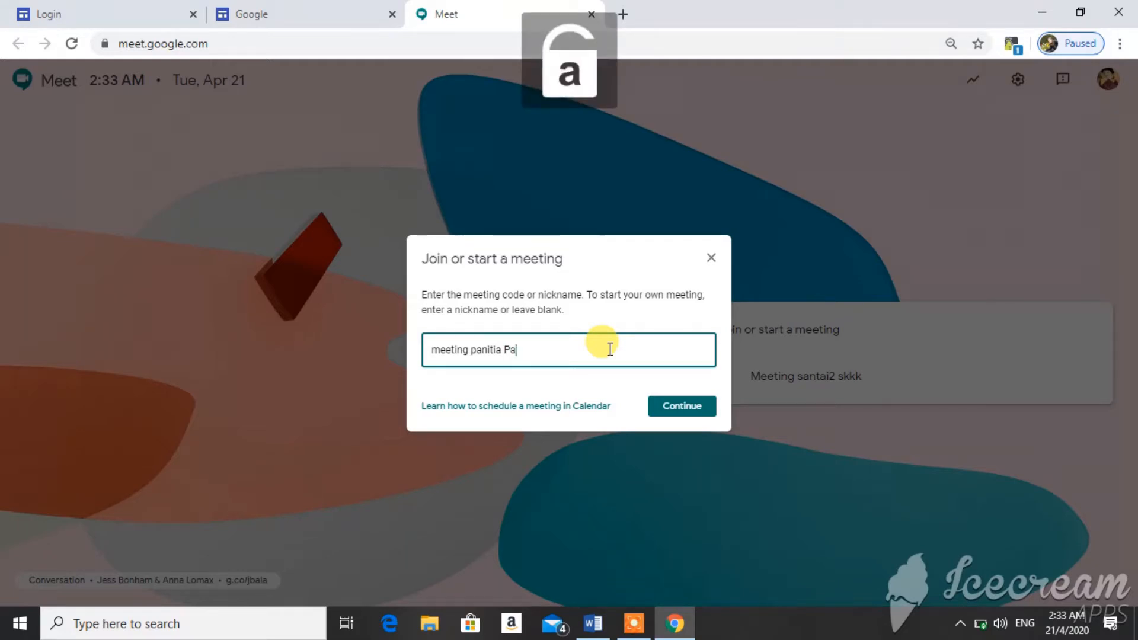
{"action": "type", "text": "i"}
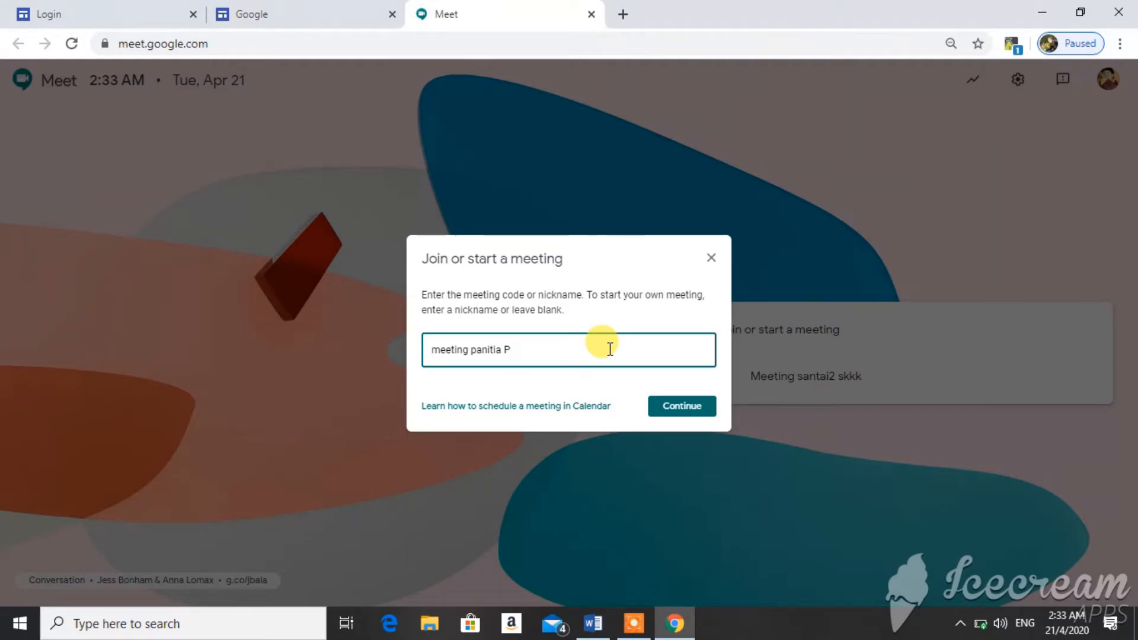
{"action": "key", "text": "Caps_Lock"}
{"action": "type", "text": "AI"}
{"action": "key", "text": "Caps_Lock"}
{"action": "left_click", "coordinate": [684, 409]}
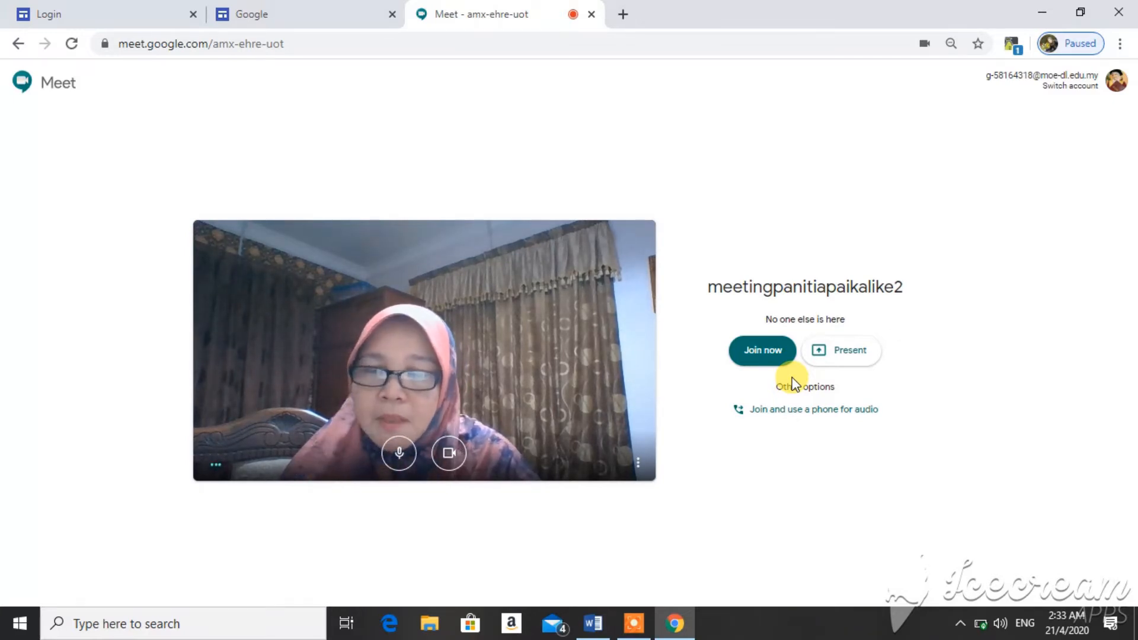
{"action": "left_click", "coordinate": [768, 358]}
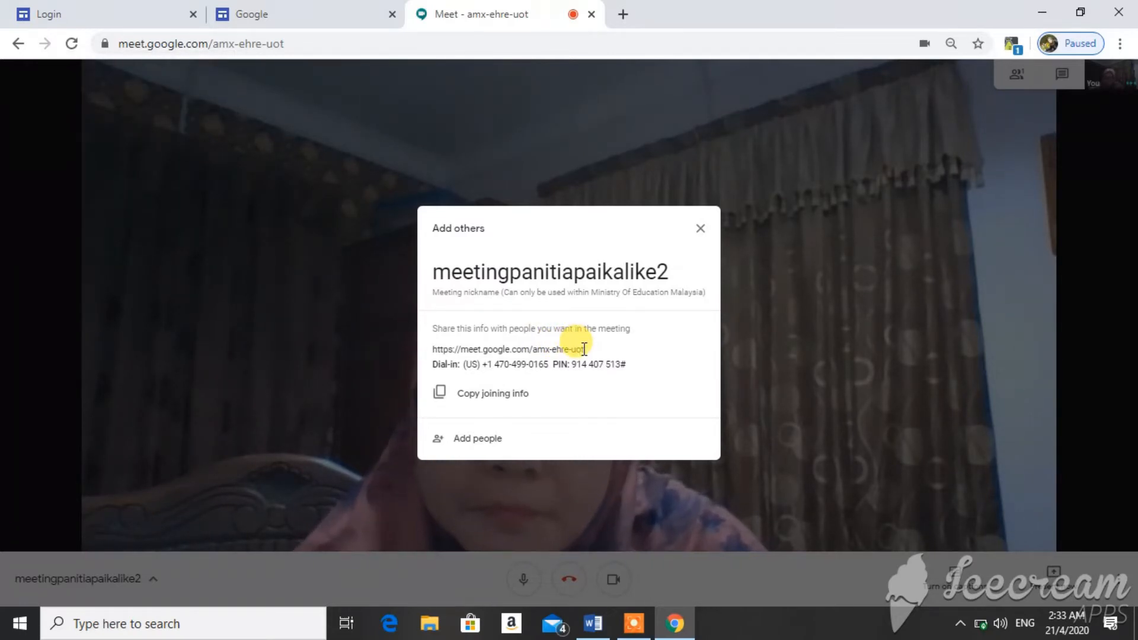
Select the full meeting link in the joining information.
{"action": "mouse_move", "coordinate": [584, 349]}
{"action": "left_mouse_down"}
{"action": "mouse_move", "coordinate": [506, 349]}
{"action": "mouse_move", "coordinate": [591, 352]}
{"action": "left_mouse_up"}
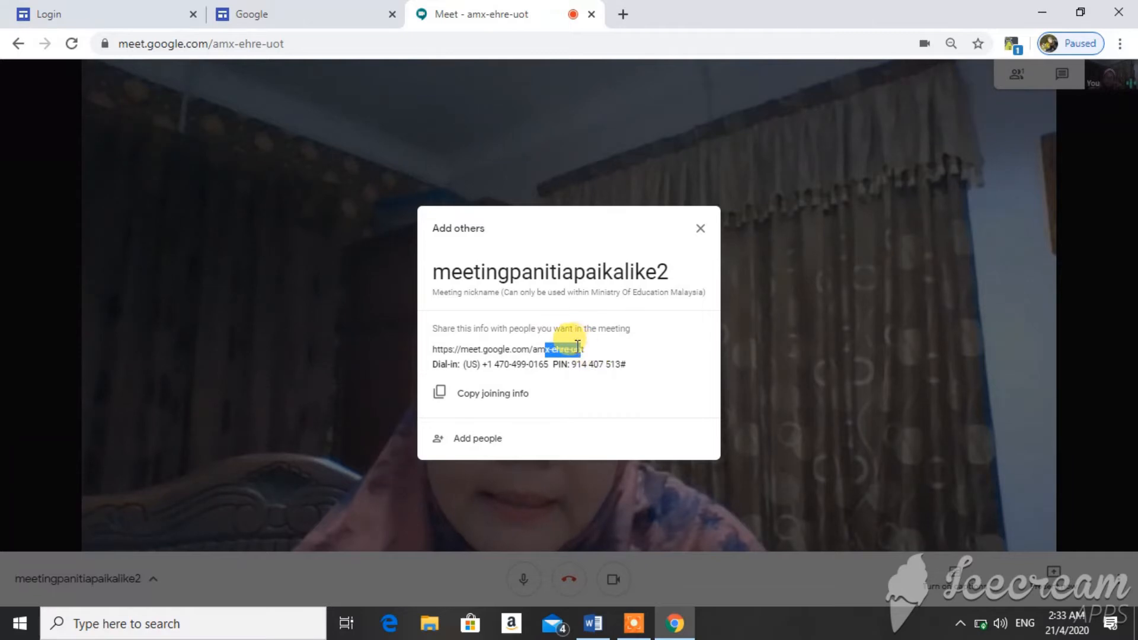
{"action": "left_click", "coordinate": [583, 350]}
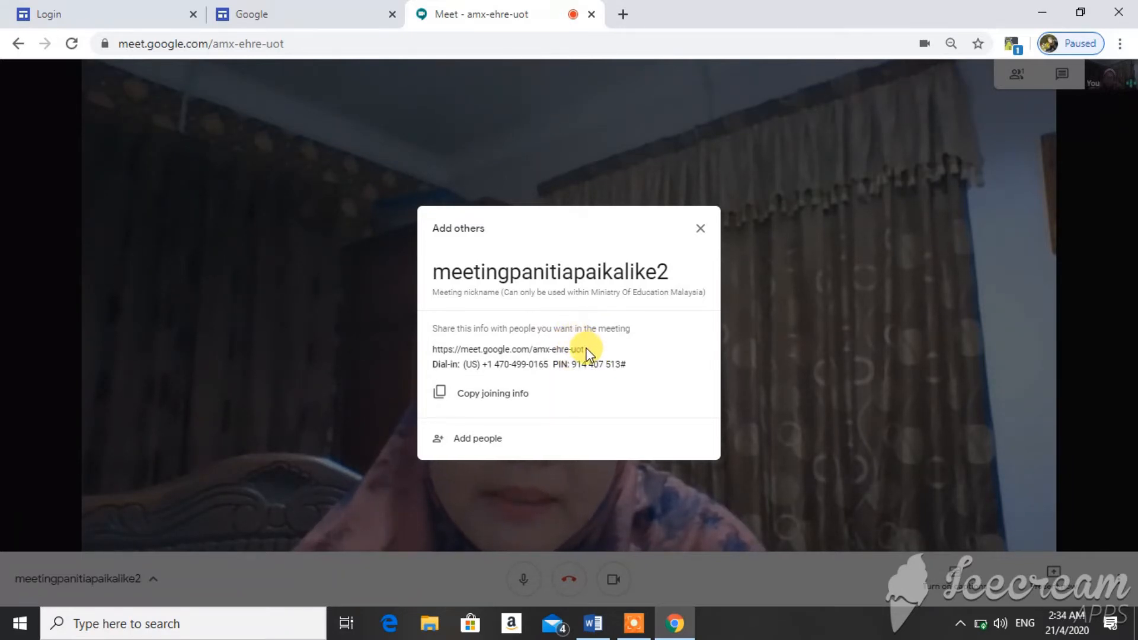
{"action": "left_click_drag", "start_coordinate": [584, 350], "coordinate": [427, 349]}
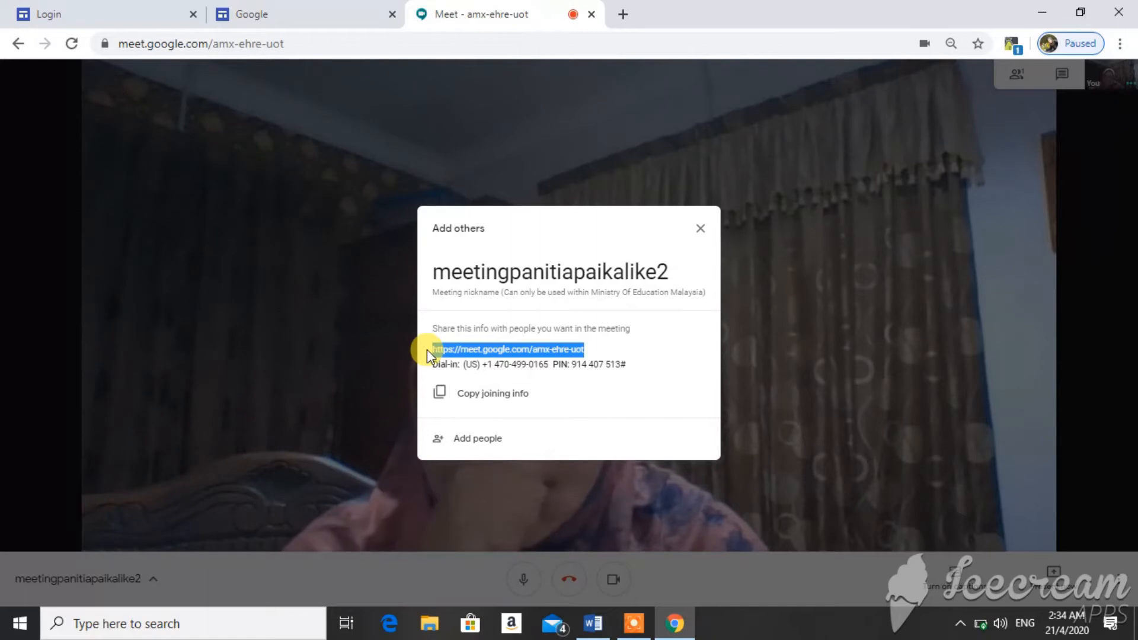
View the form for inviting people by name or email and close it without adding anyone.
{"action": "left_click", "coordinate": [477, 439]}
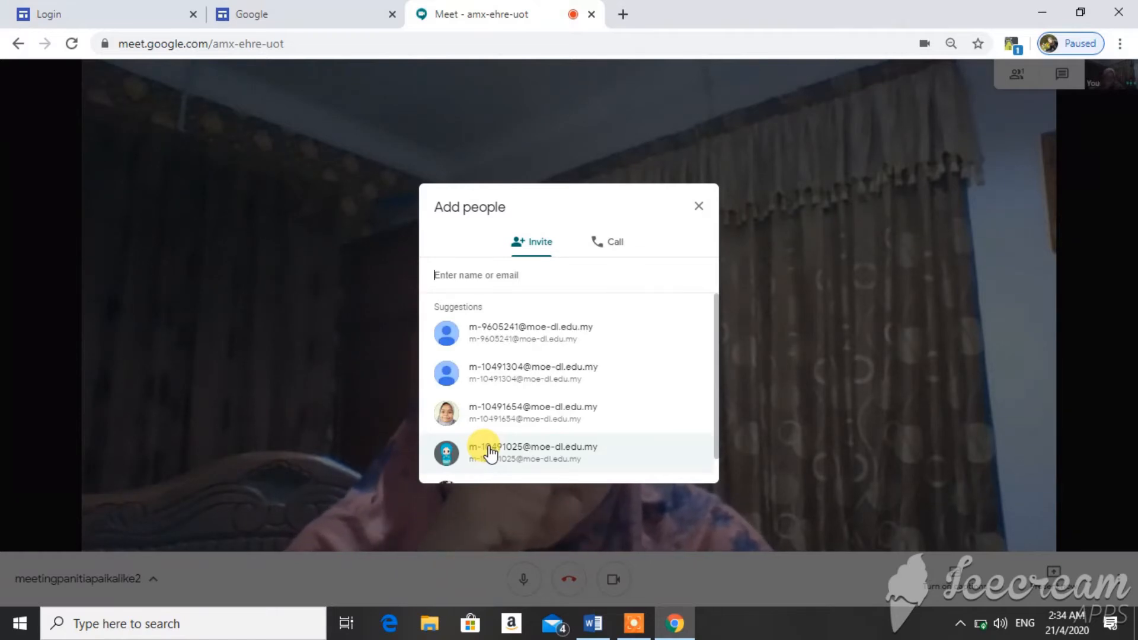
{"action": "left_click", "coordinate": [461, 279]}
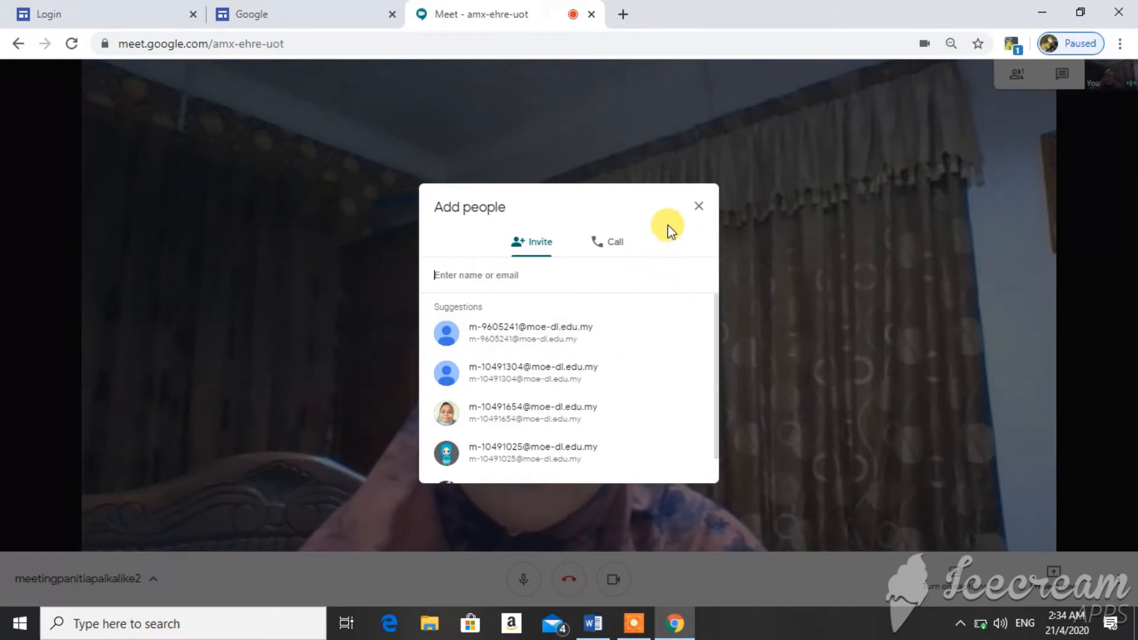
{"action": "left_click", "coordinate": [699, 208]}
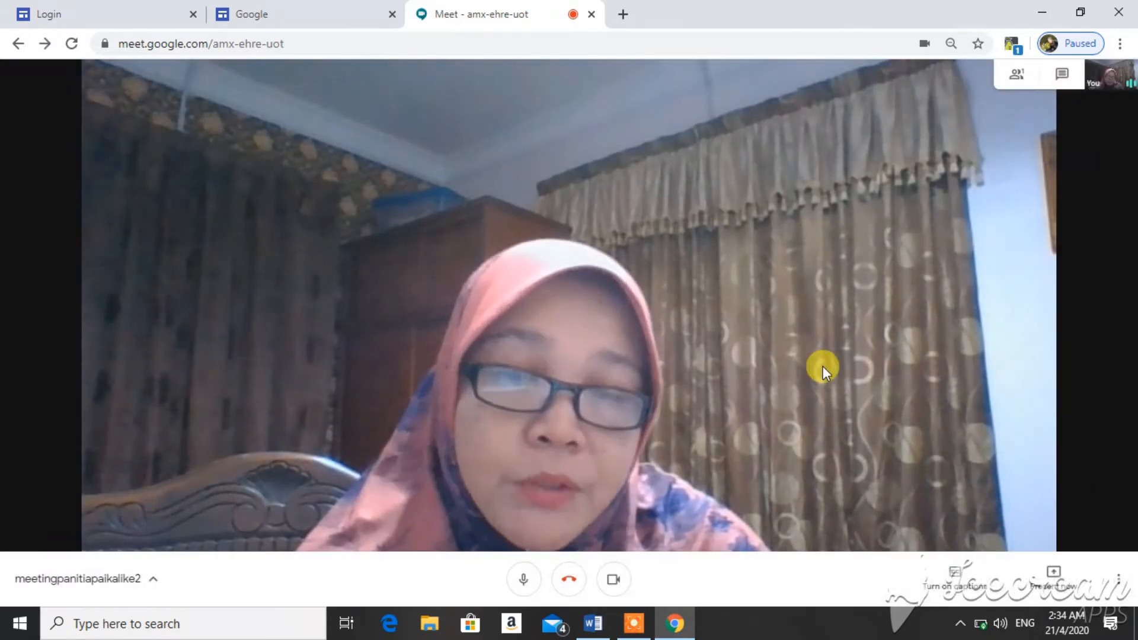
Present the Word window of the document RPT Tahun 4 Pendidikan Islam (KSSR Semakan) Bahagian 1 in the meeting.
{"action": "left_click", "coordinate": [1052, 587]}
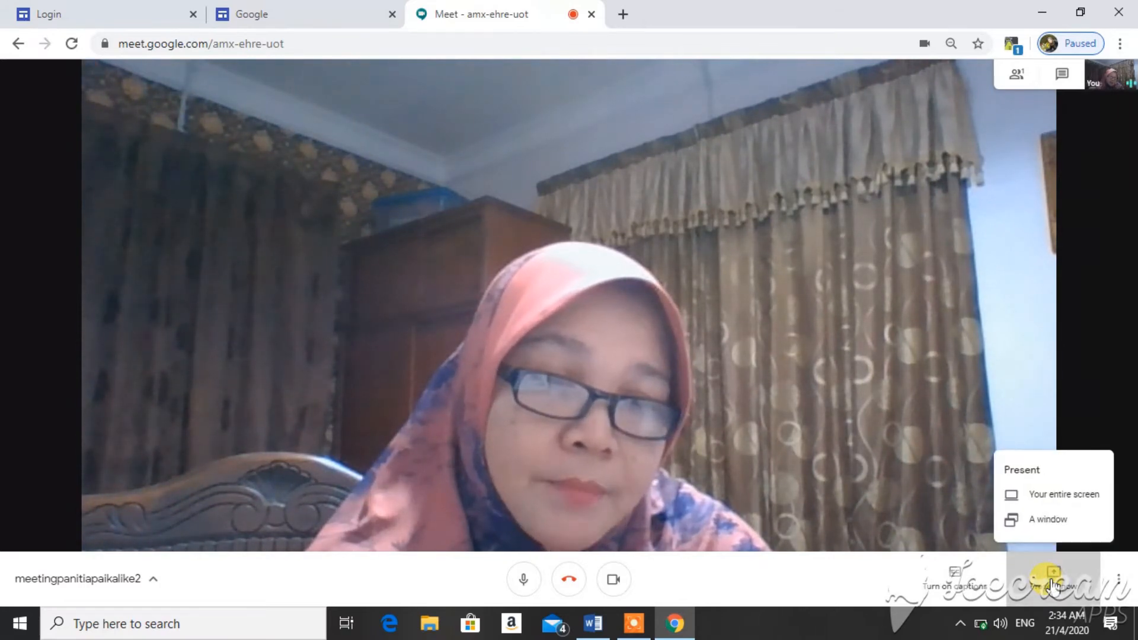
{"action": "left_click", "coordinate": [1048, 520]}
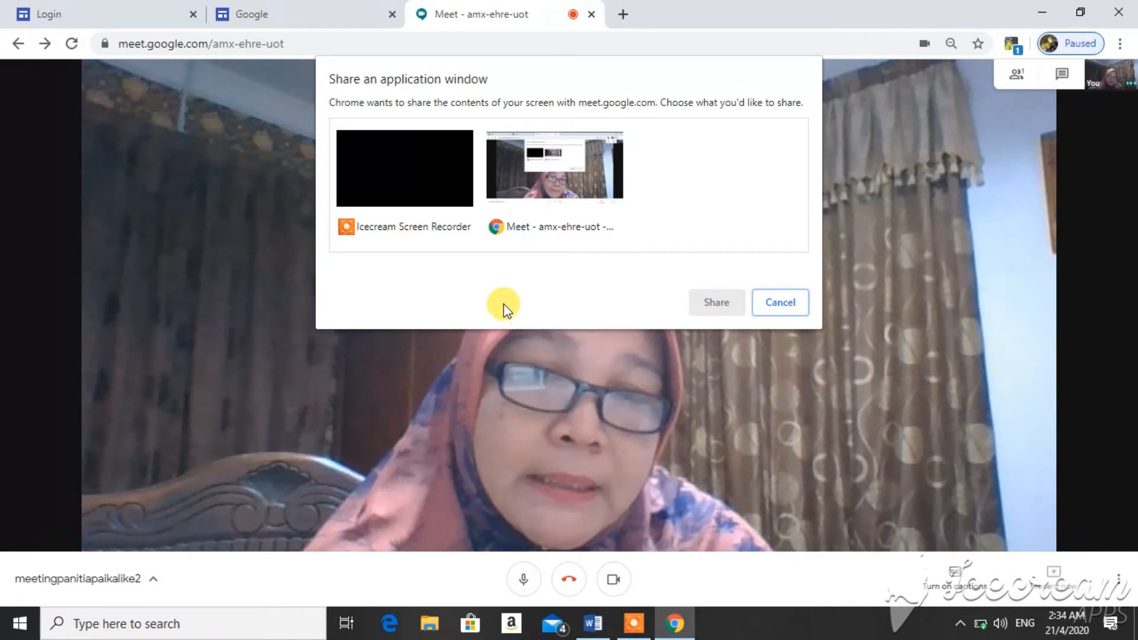
{"action": "left_click", "coordinate": [593, 625]}
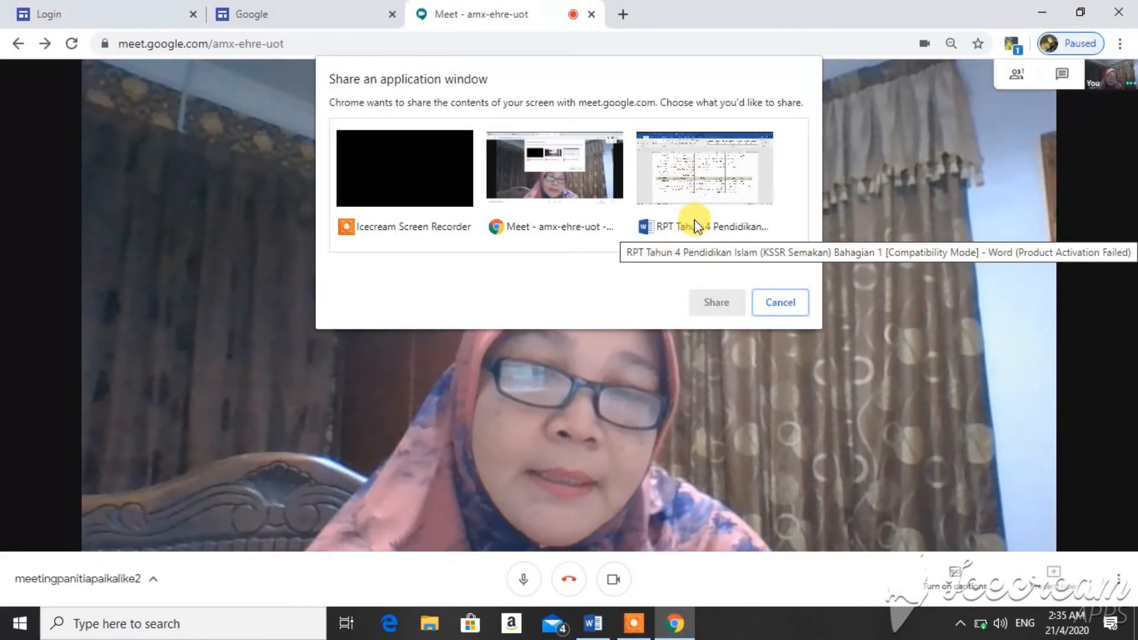
{"action": "left_click", "coordinate": [697, 226]}
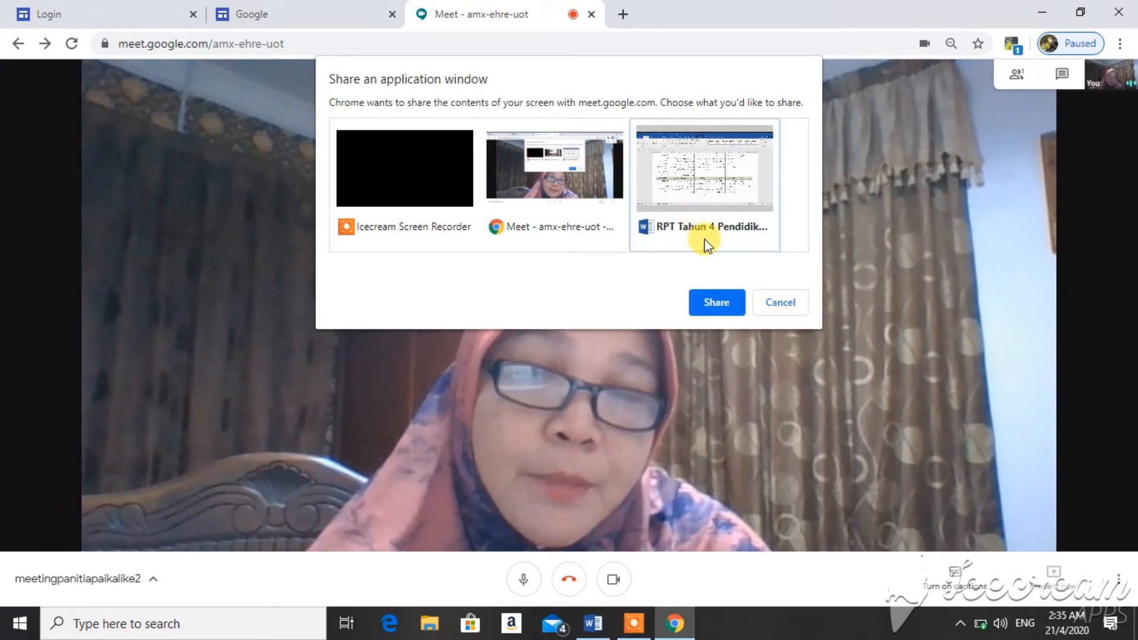
{"action": "left_click", "coordinate": [719, 304]}
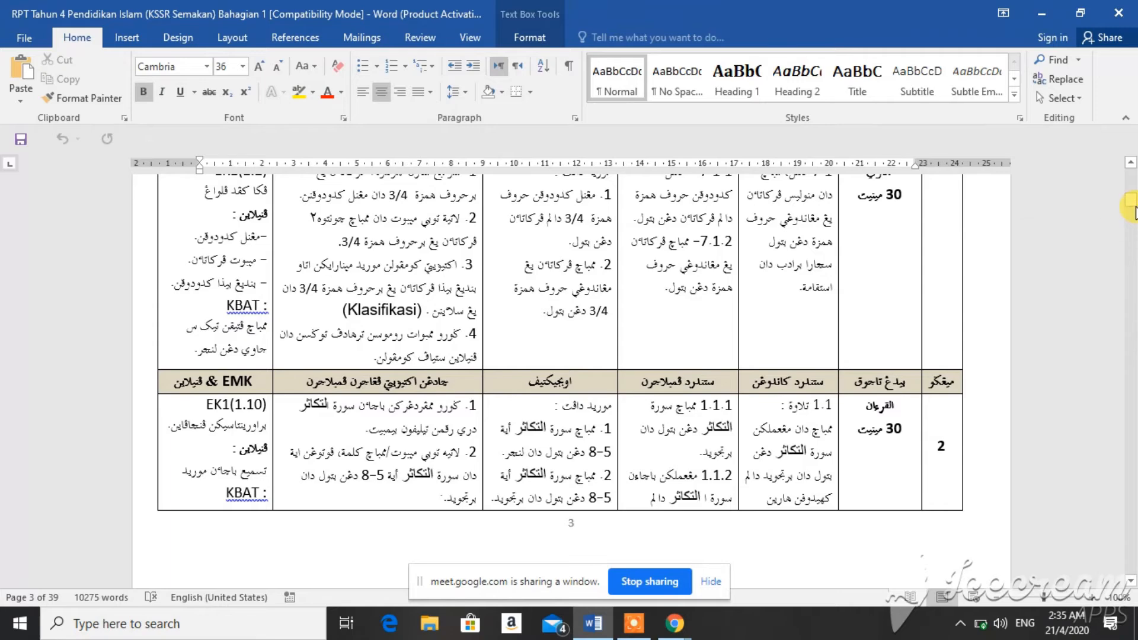
Browse the shared Word document, stop sharing its window and return to the meeting in Chrome.
{"action": "left_click_drag", "start_coordinate": [1133, 211], "coordinate": [1133, 231]}
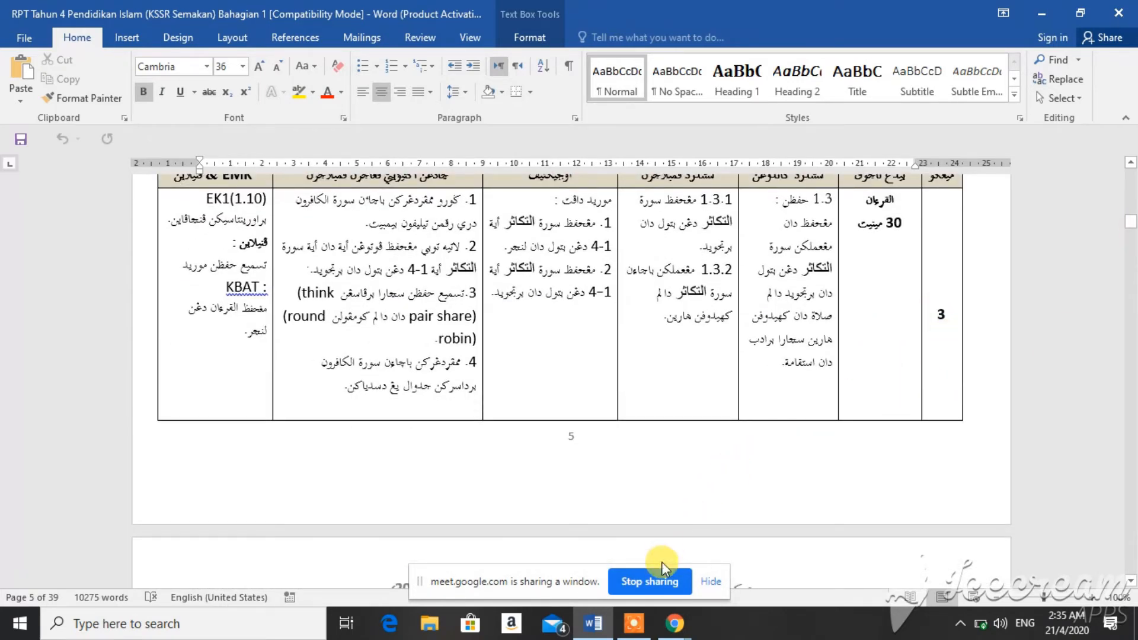
{"action": "left_click", "coordinate": [659, 580]}
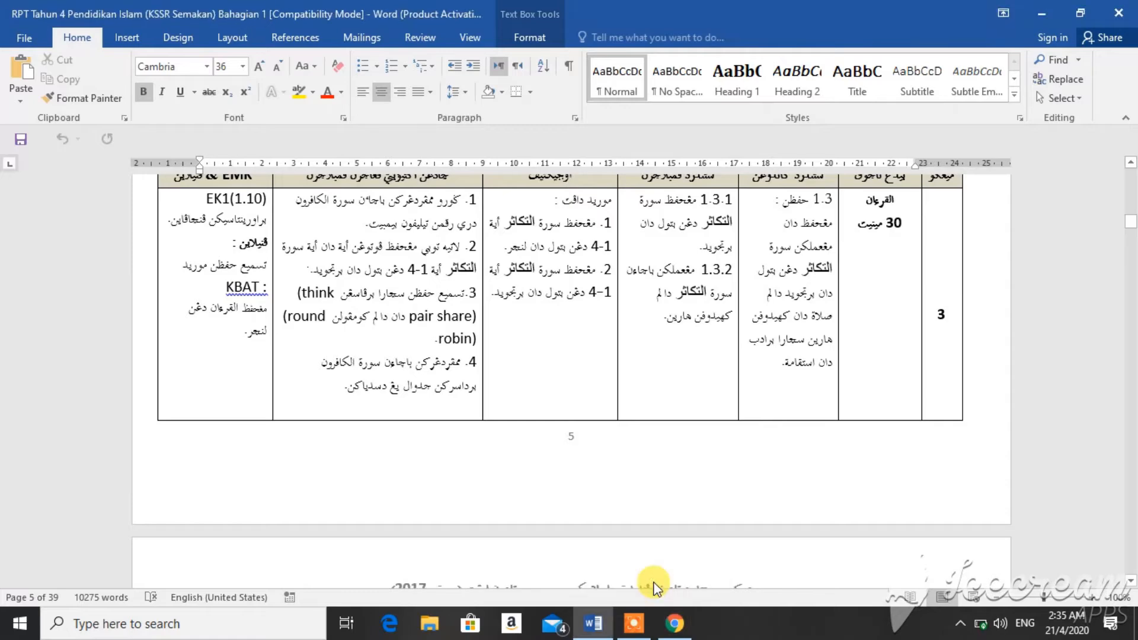
{"action": "left_click", "coordinate": [675, 625]}
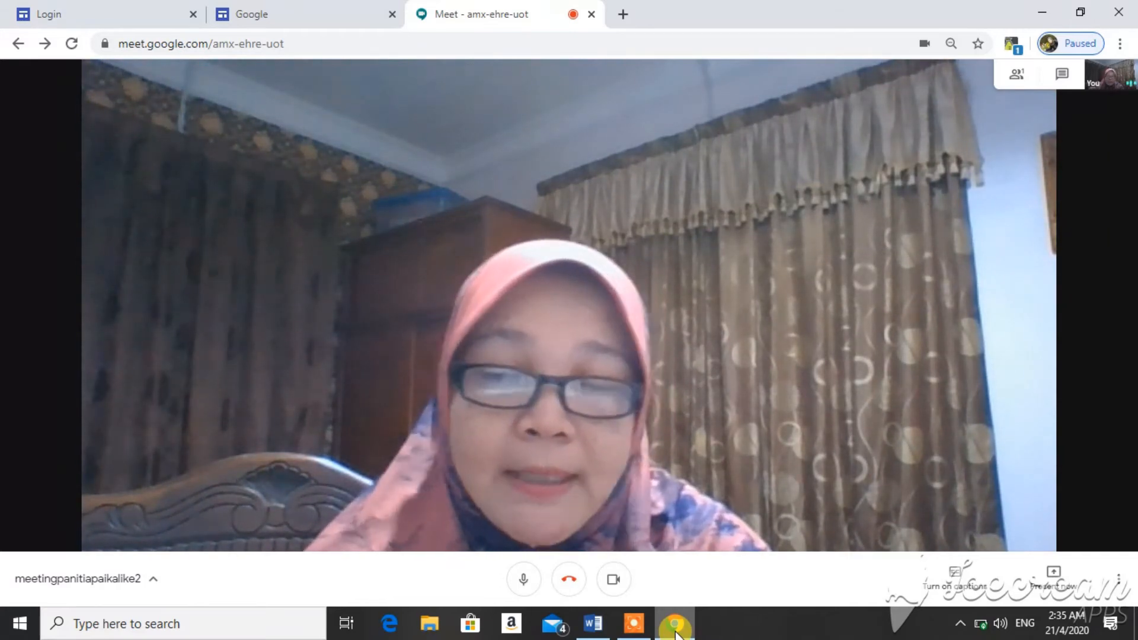
Turn the camera off and on again, and mute and unmute the microphone.
{"action": "left_click", "coordinate": [616, 590]}
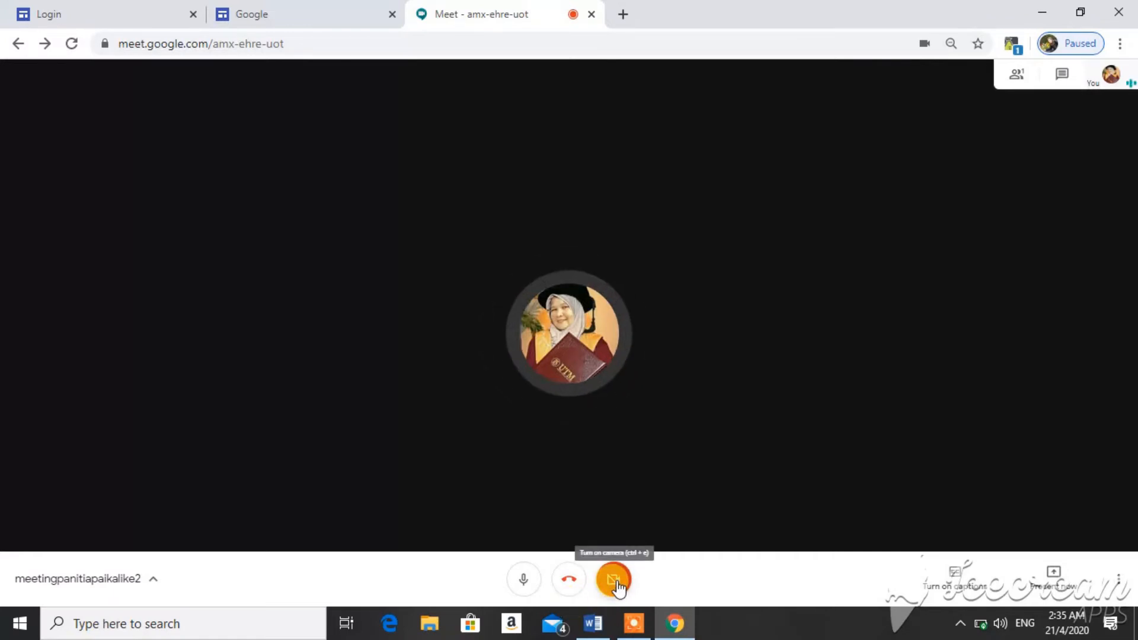
{"action": "left_click", "coordinate": [617, 583]}
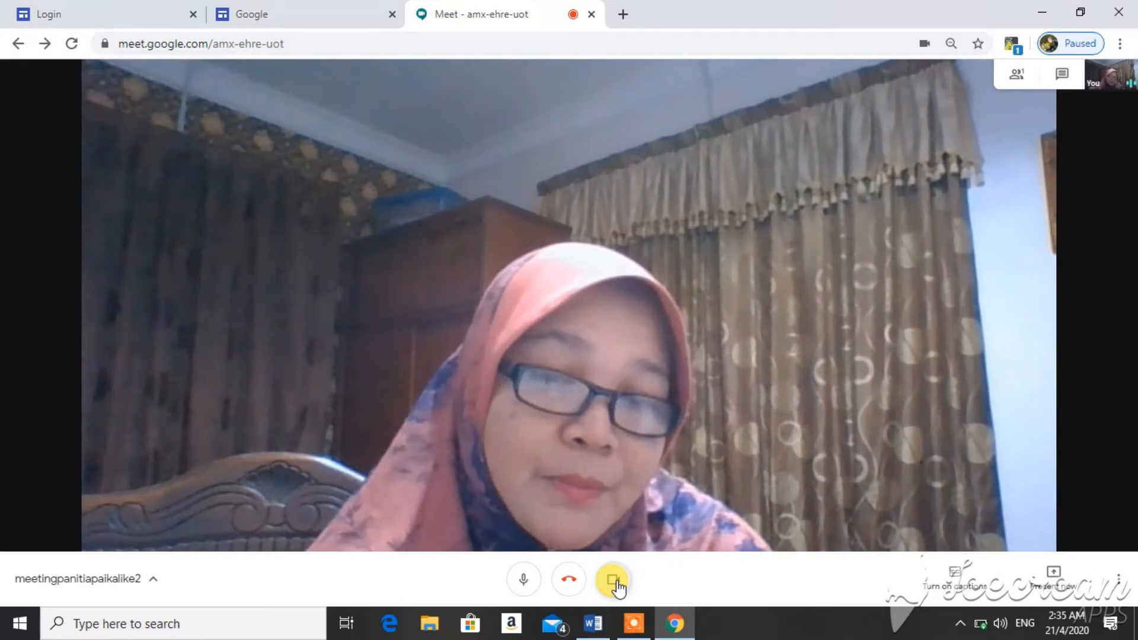
{"action": "left_click", "coordinate": [524, 580]}
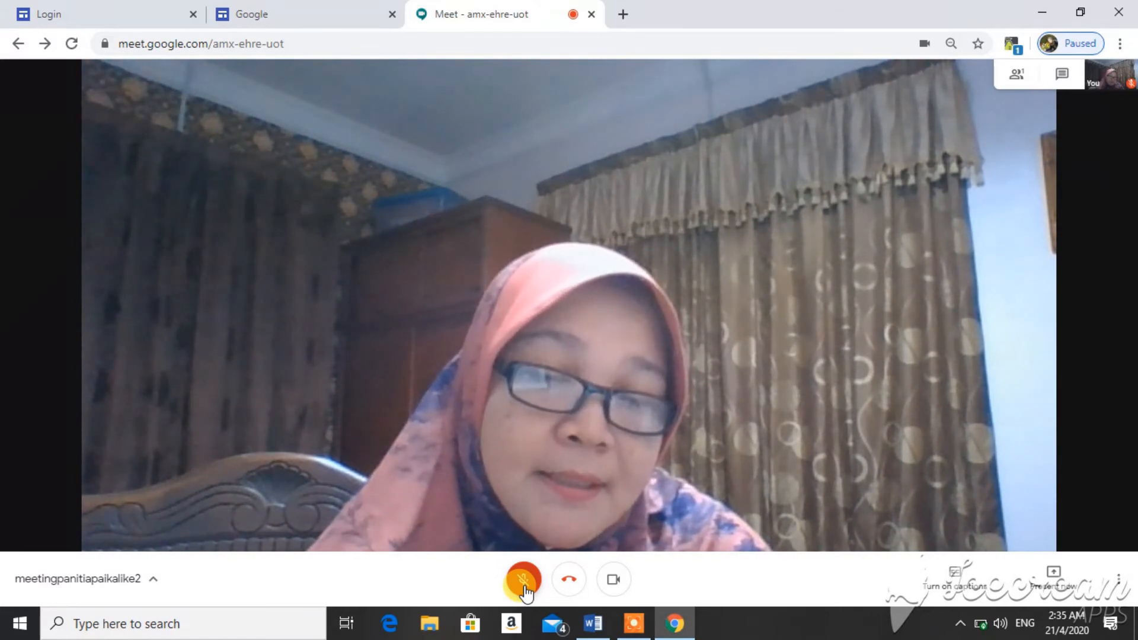
{"action": "left_click", "coordinate": [524, 584]}
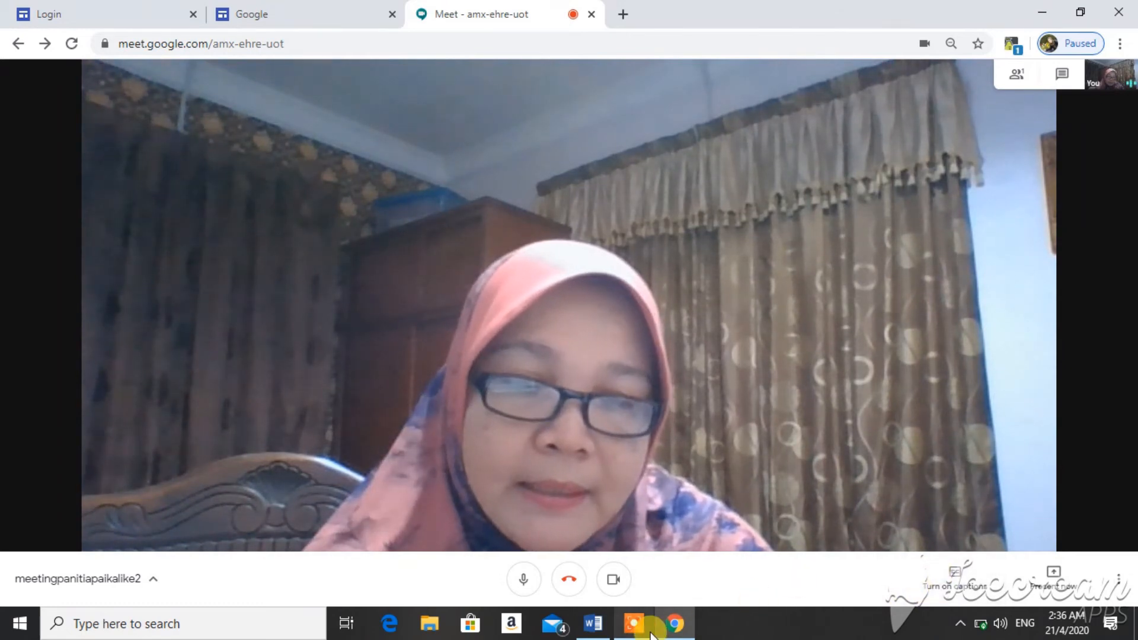
{"action": "mouse_move", "coordinate": [668, 635]}
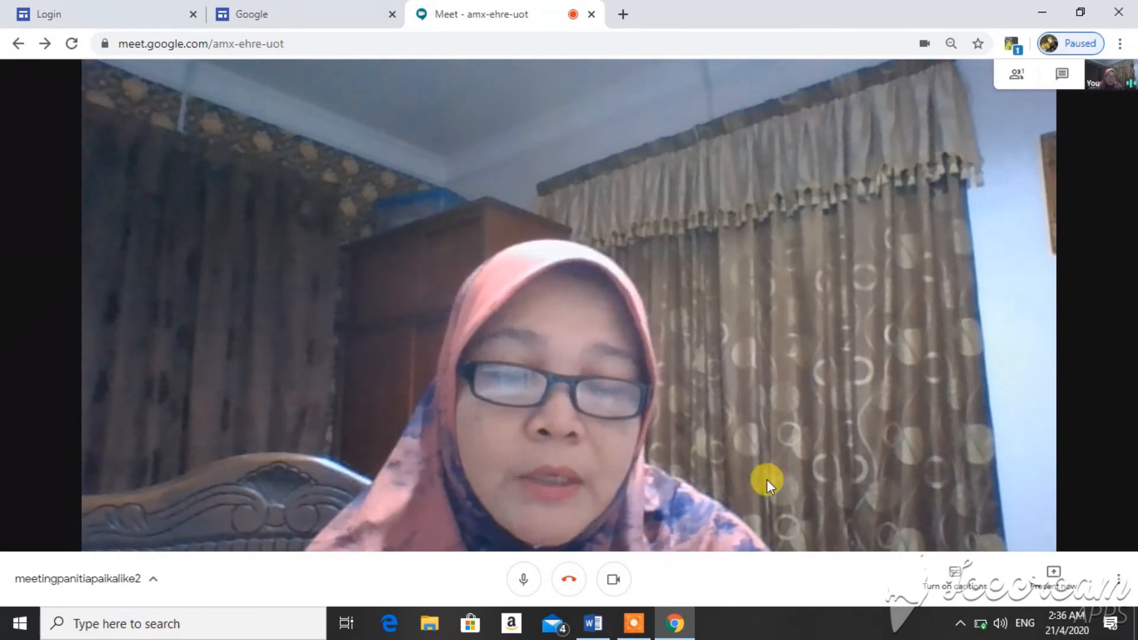
{"action": "left_click", "coordinate": [594, 625]}
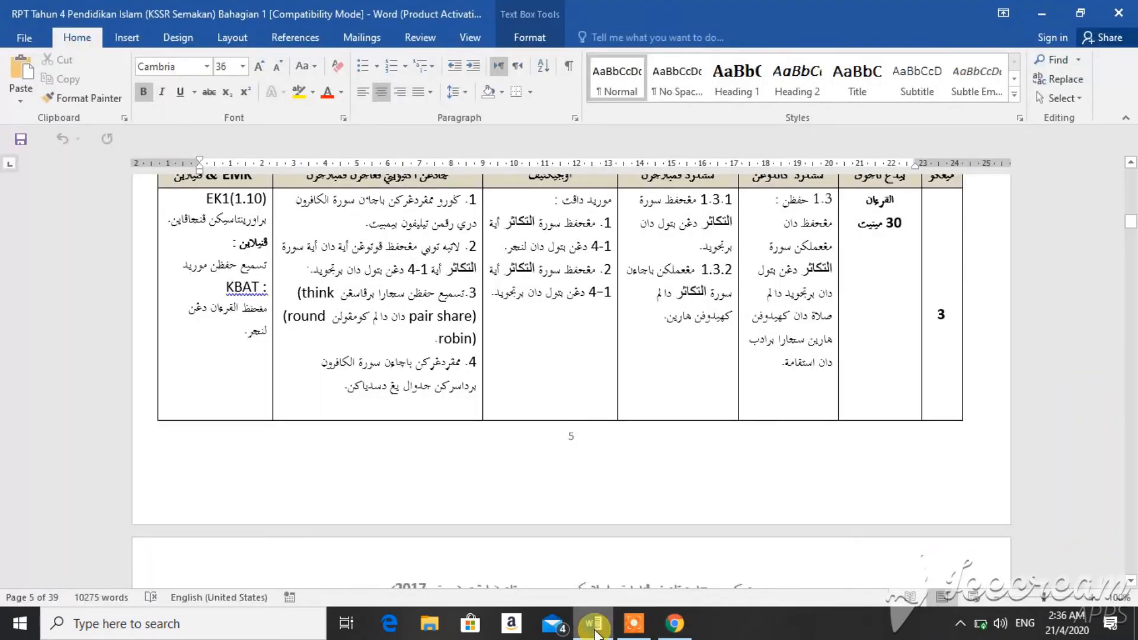
{"action": "left_click", "coordinate": [631, 629]}
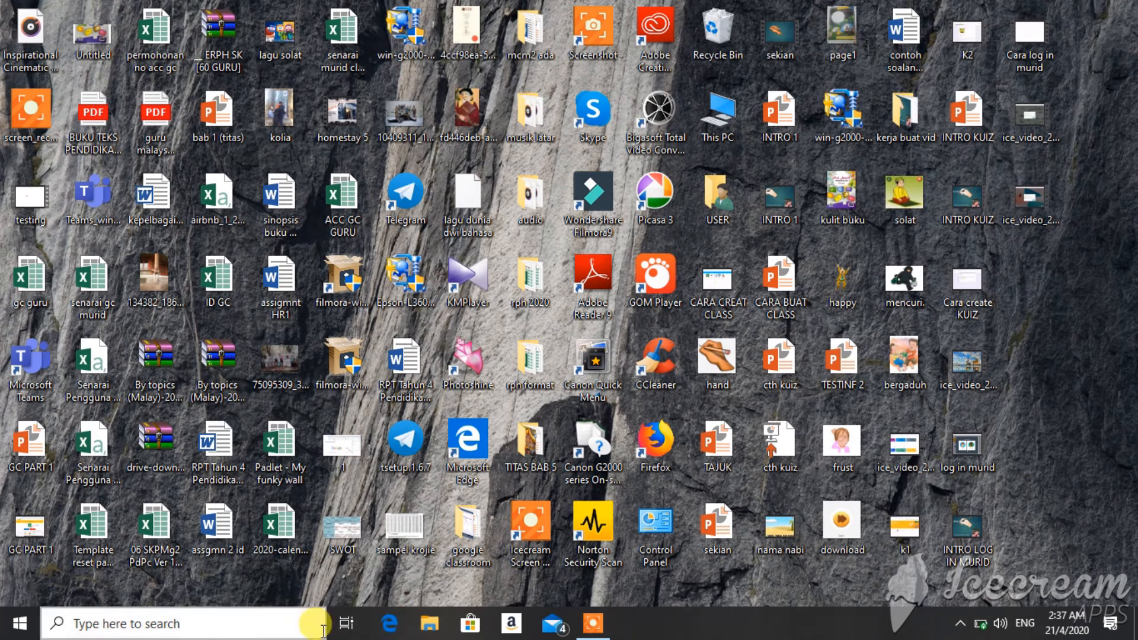
Launch Google Chrome from the desktop and open the Gmail inbox.
{"action": "left_click", "coordinate": [201, 620]}
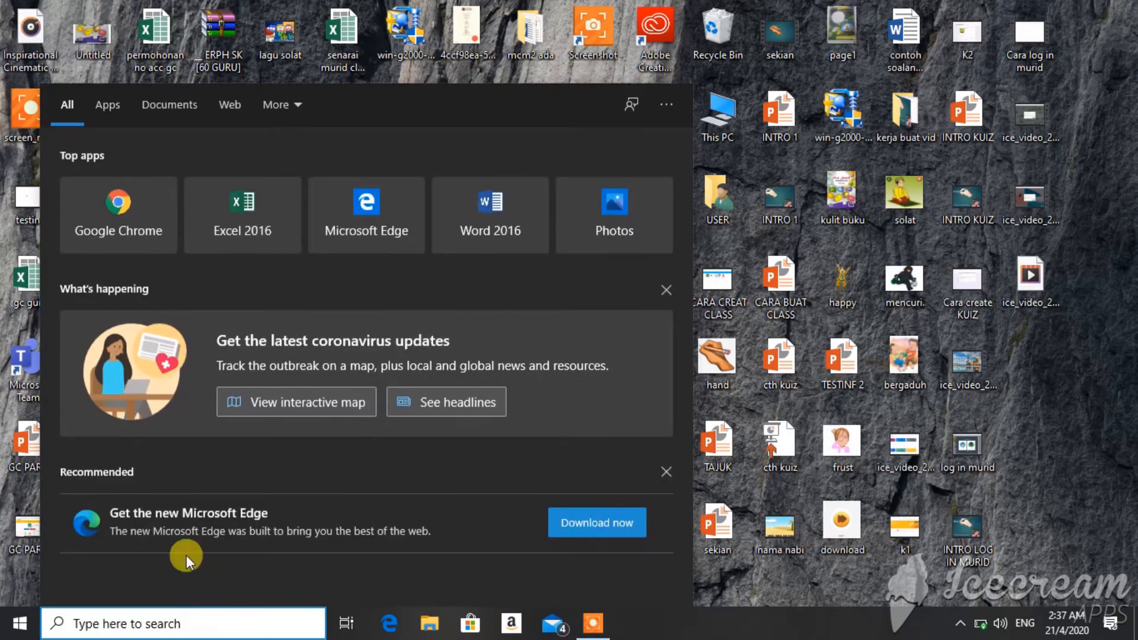
{"action": "left_click", "coordinate": [131, 210]}
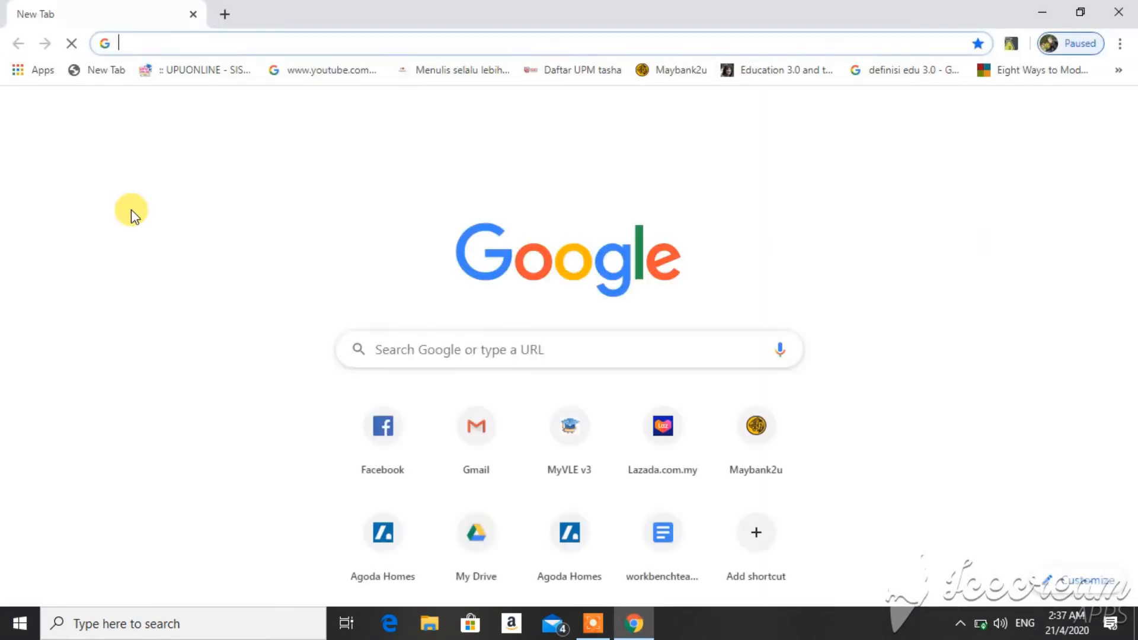
{"action": "left_click", "coordinate": [485, 456]}
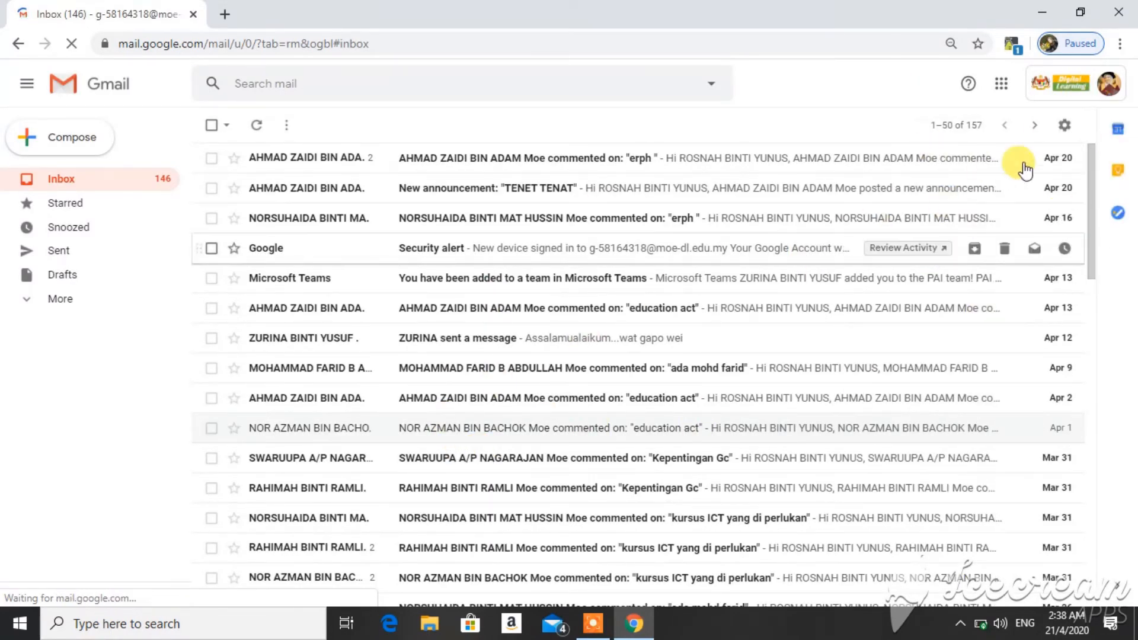
Open Google Meet from Gmail's Google apps and continue to a meeting with the nickname "meeting".
{"action": "left_click", "coordinate": [1001, 85]}
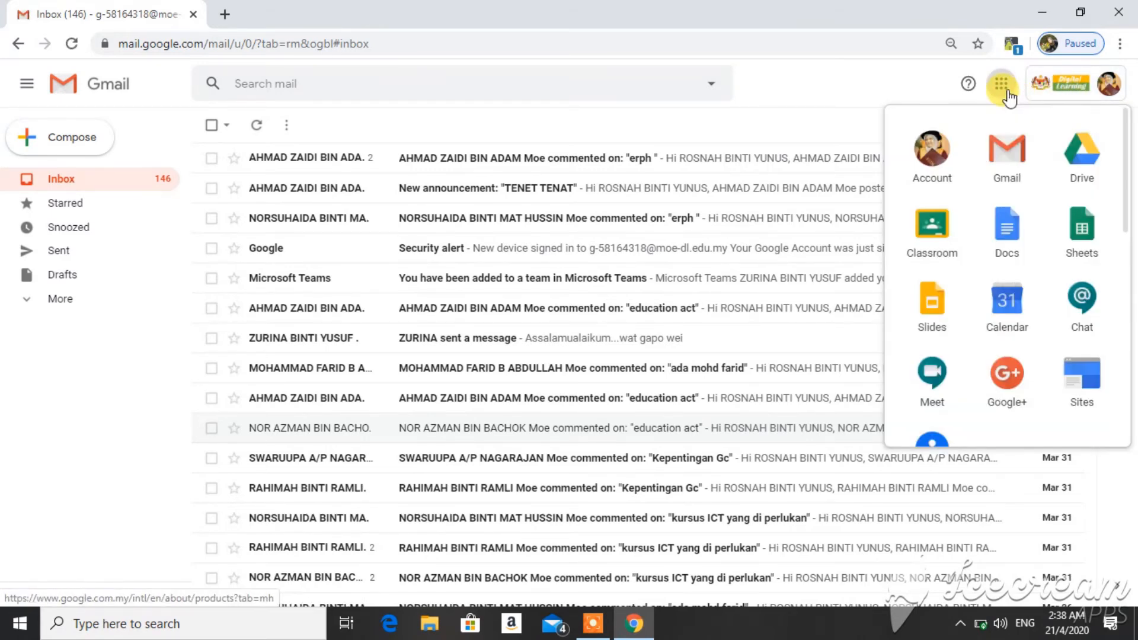
{"action": "left_click", "coordinate": [937, 389]}
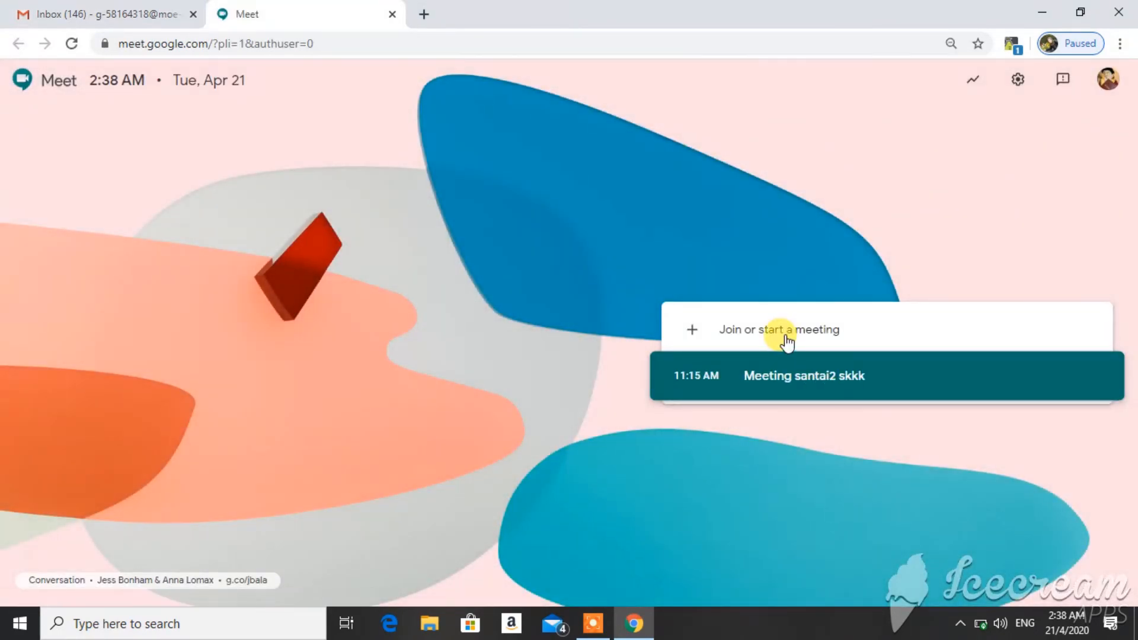
{"action": "left_click", "coordinate": [785, 336]}
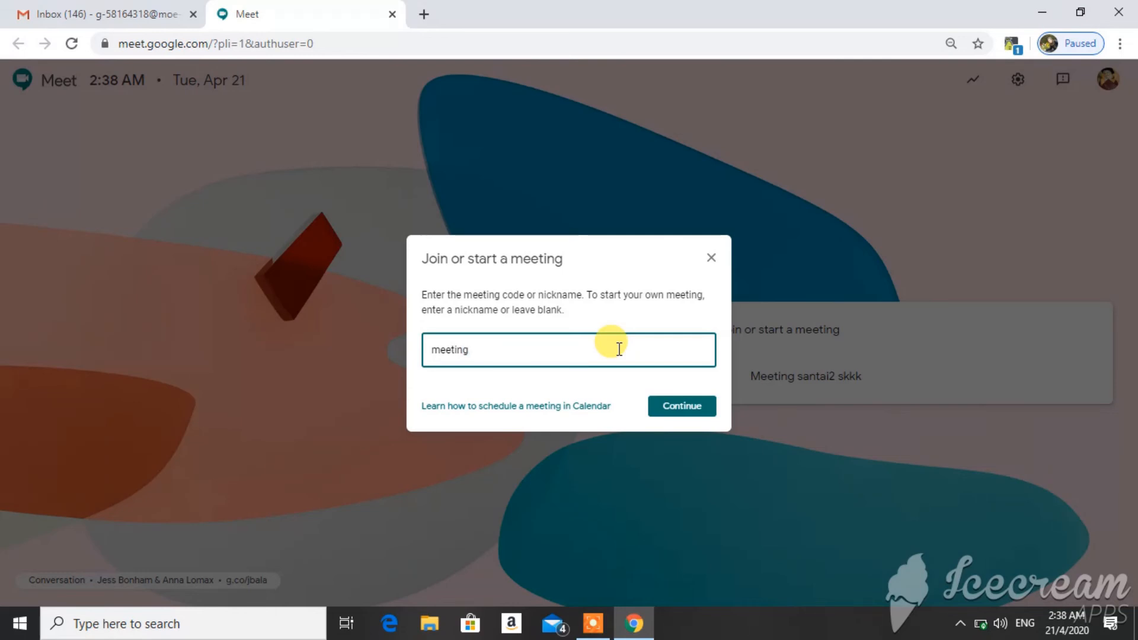
{"action": "left_click", "coordinate": [683, 409]}
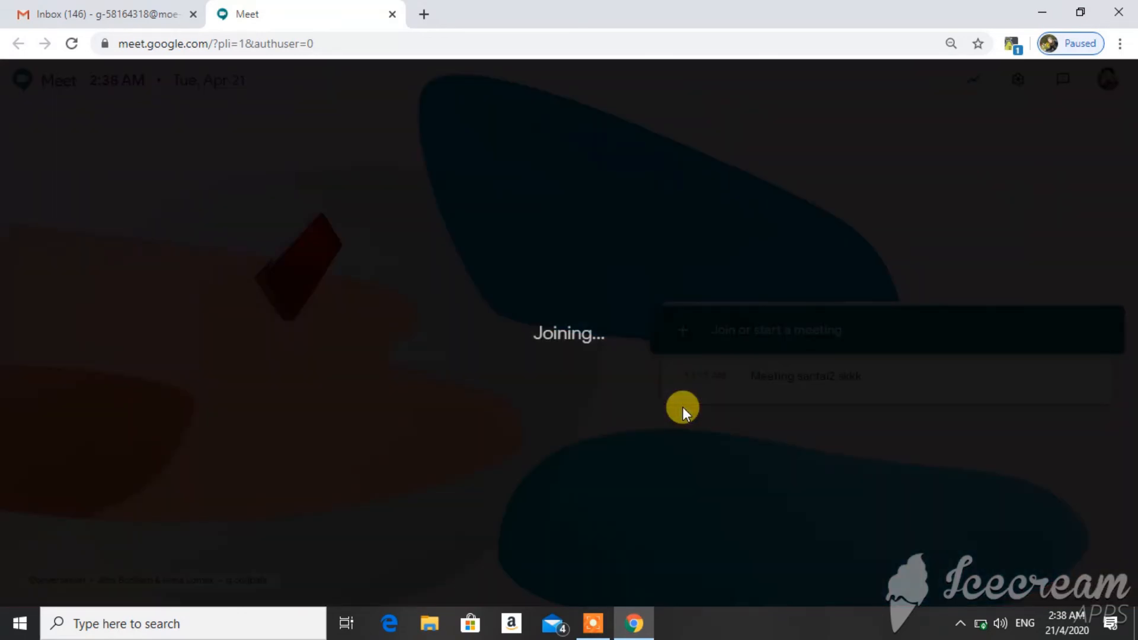